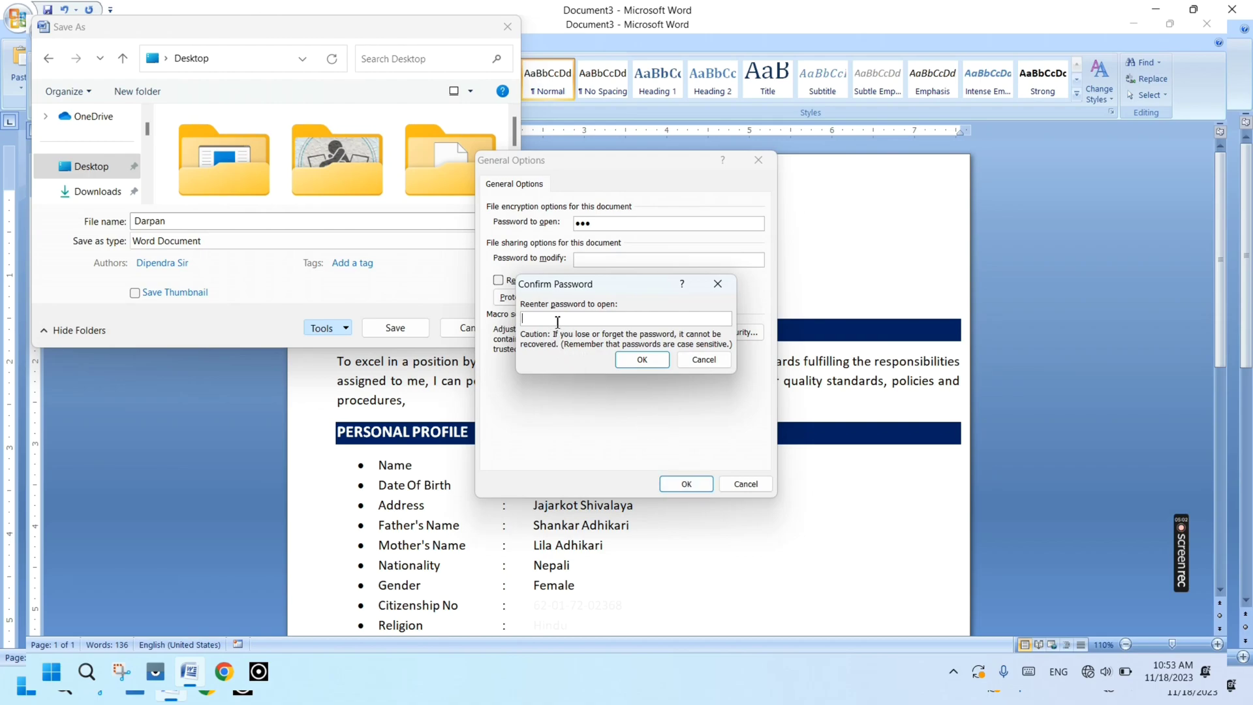
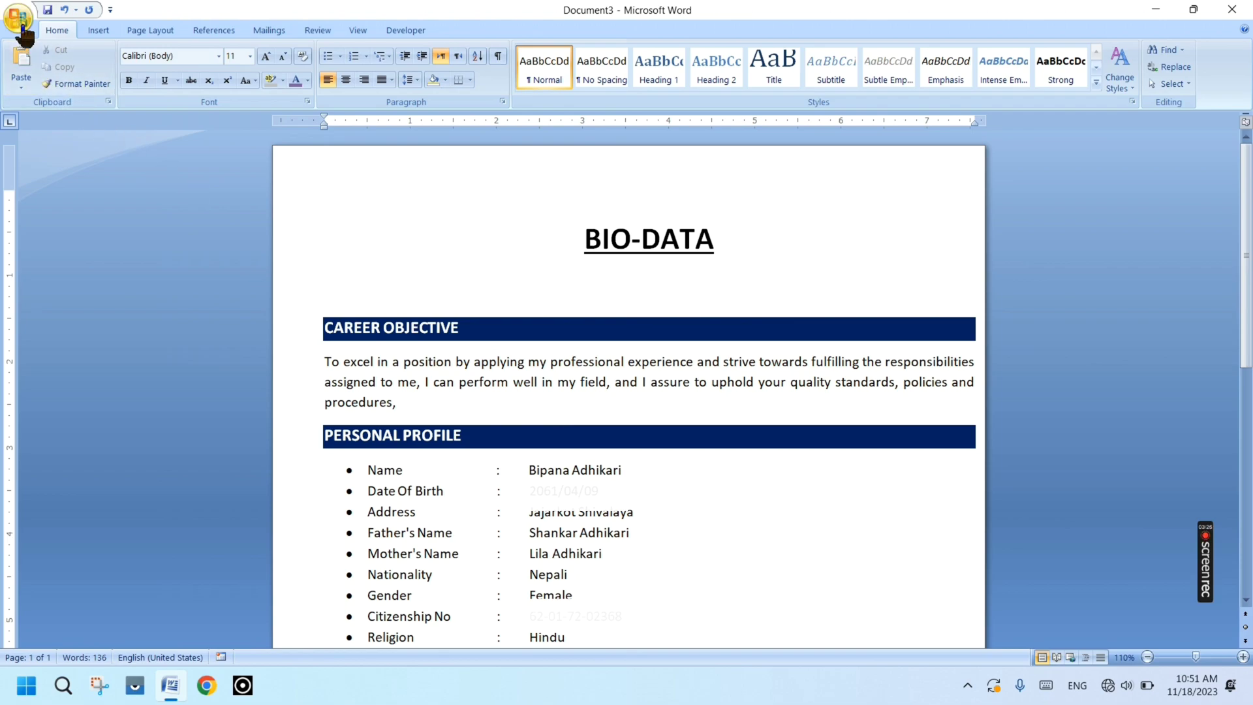
In Save As, choose the Desktop, name the file Darpan, and show the Tools list
{"action": "left_click", "coordinate": [18, 18]}
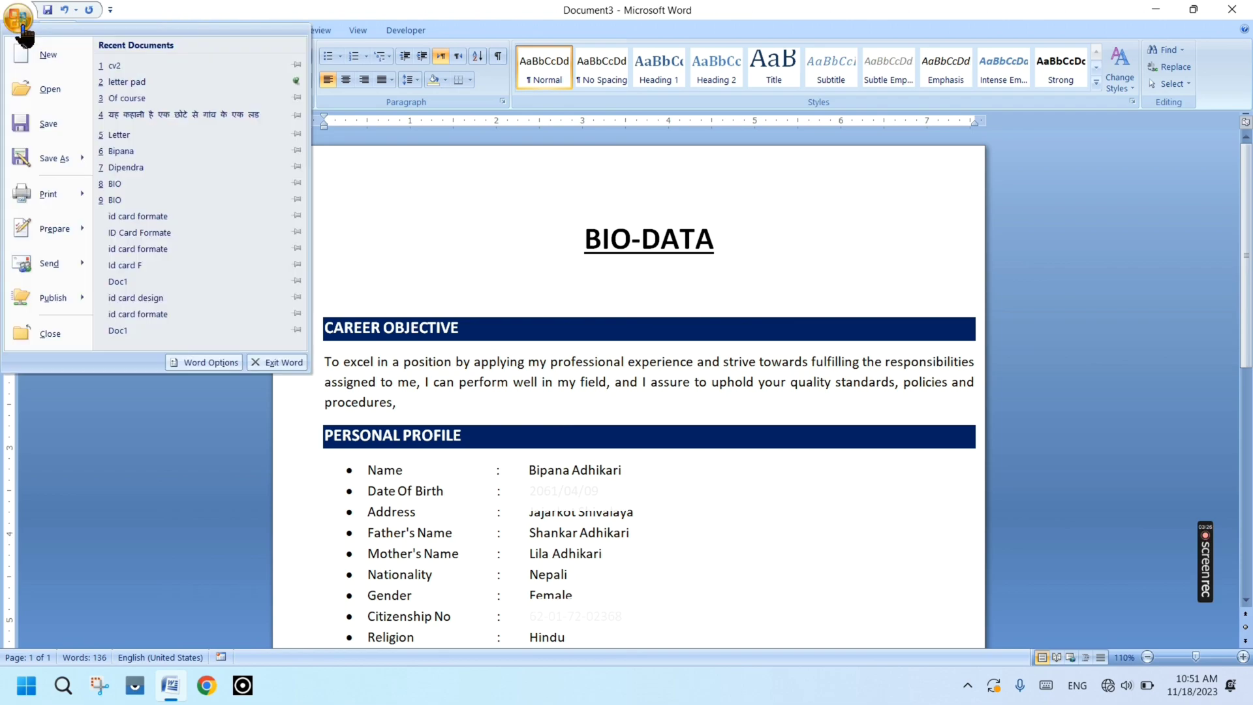
{"action": "left_click", "coordinate": [44, 131]}
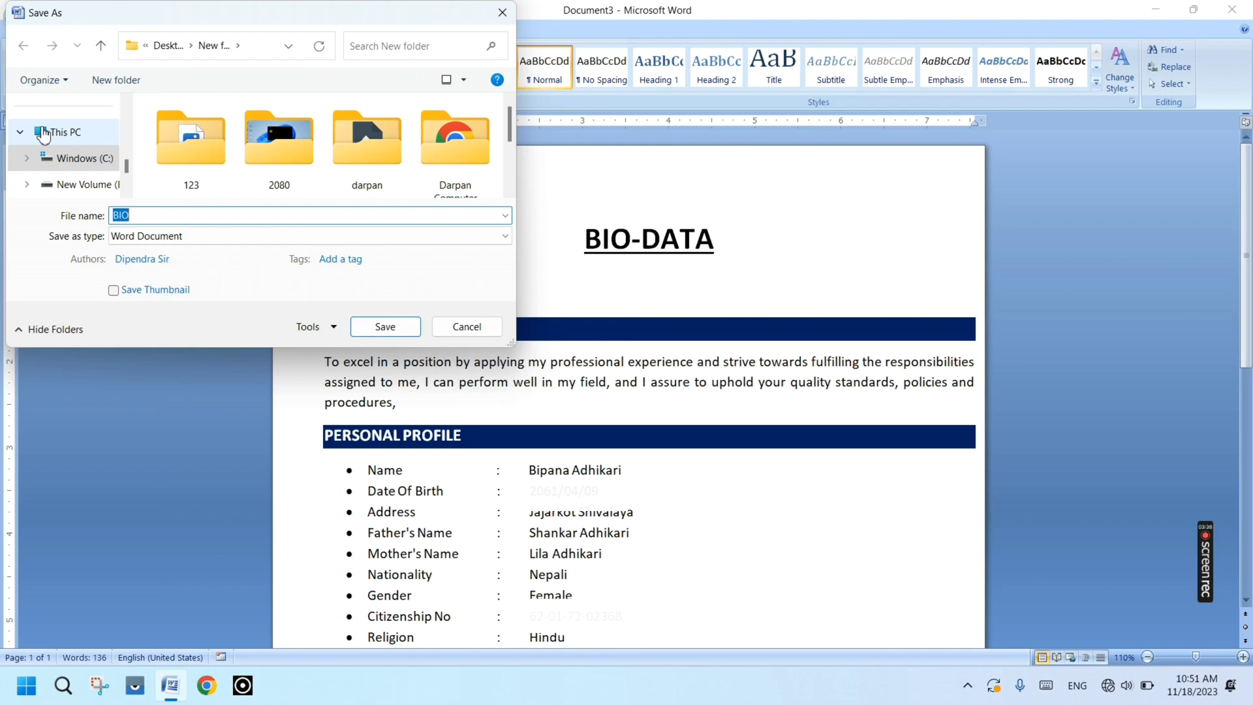
{"action": "scroll", "coordinate": [131, 173], "scroll_direction": "down", "scroll_amount": 1}
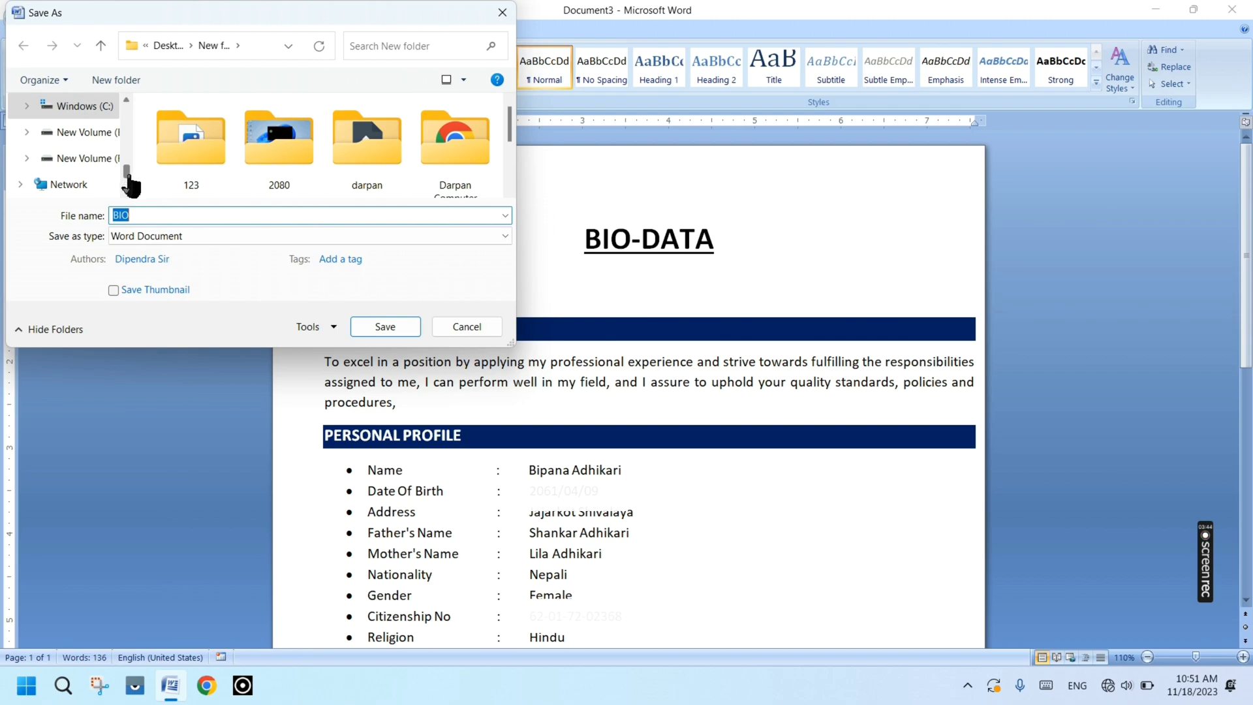
{"action": "scroll", "coordinate": [66, 163], "scroll_direction": "up", "scroll_amount": 5}
{"action": "left_click", "coordinate": [68, 162]}
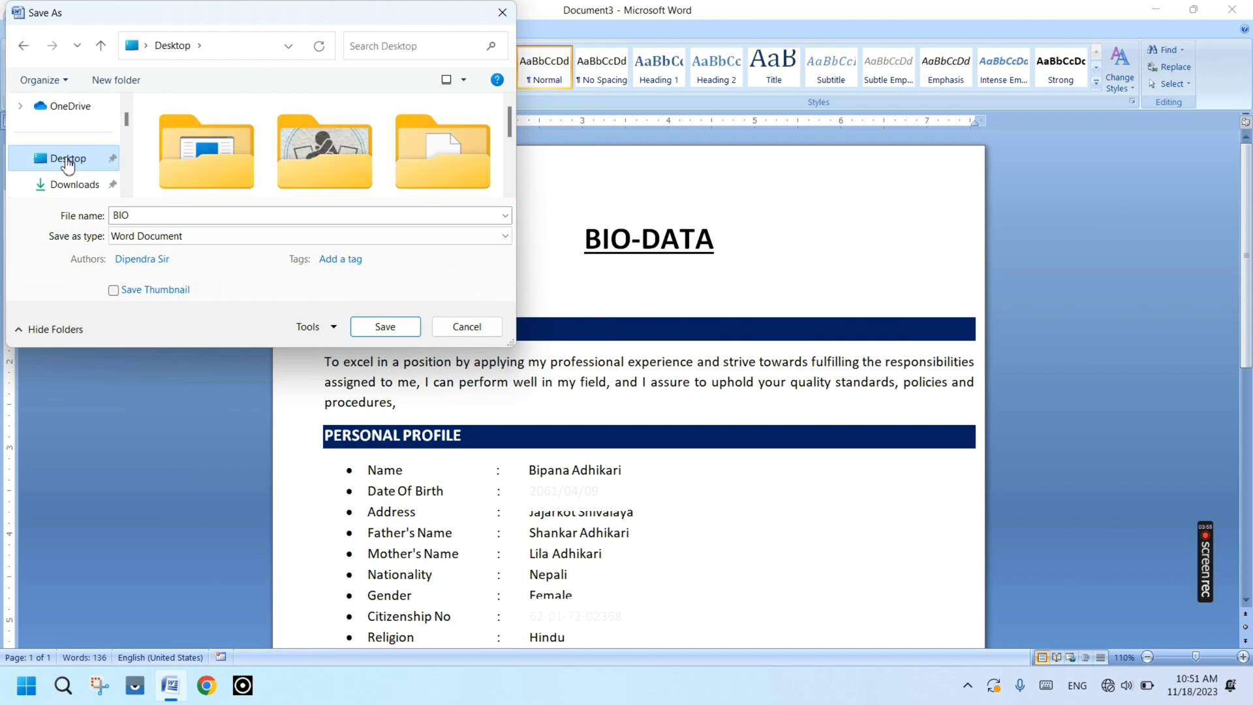
{"action": "double_click", "coordinate": [139, 217]}
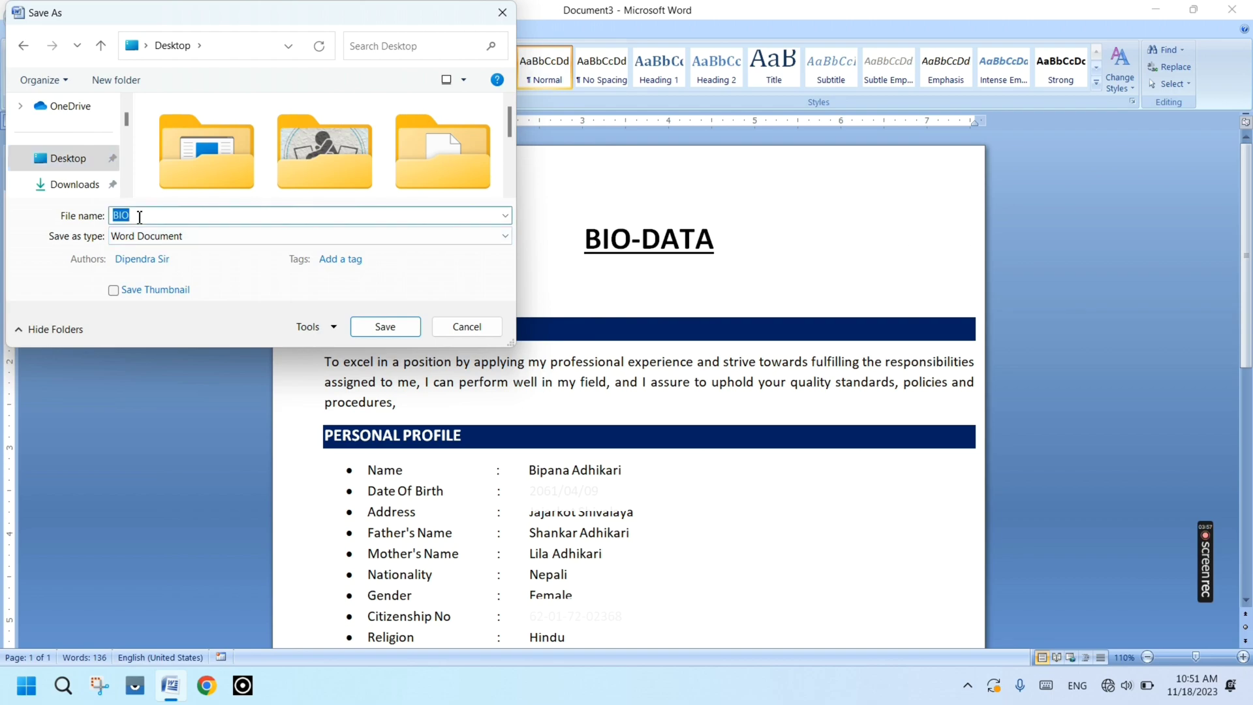
{"action": "type", "text": "Darpan"}
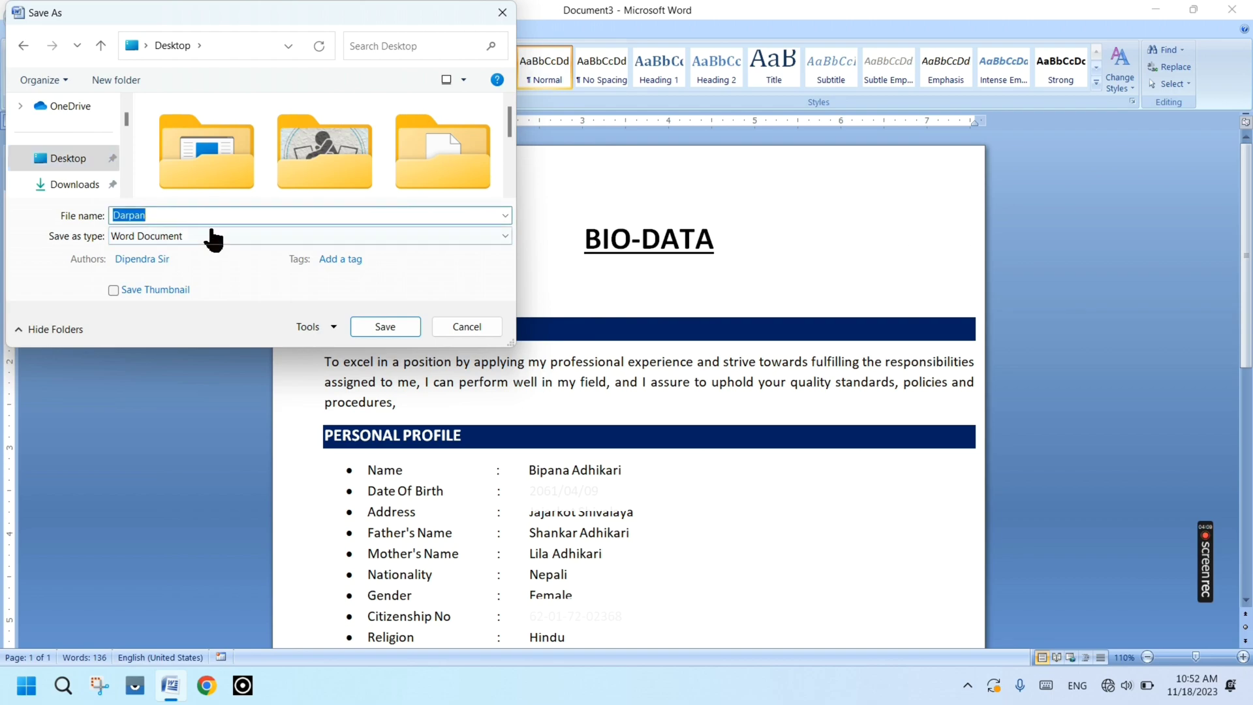
{"action": "left_click", "coordinate": [232, 237]}
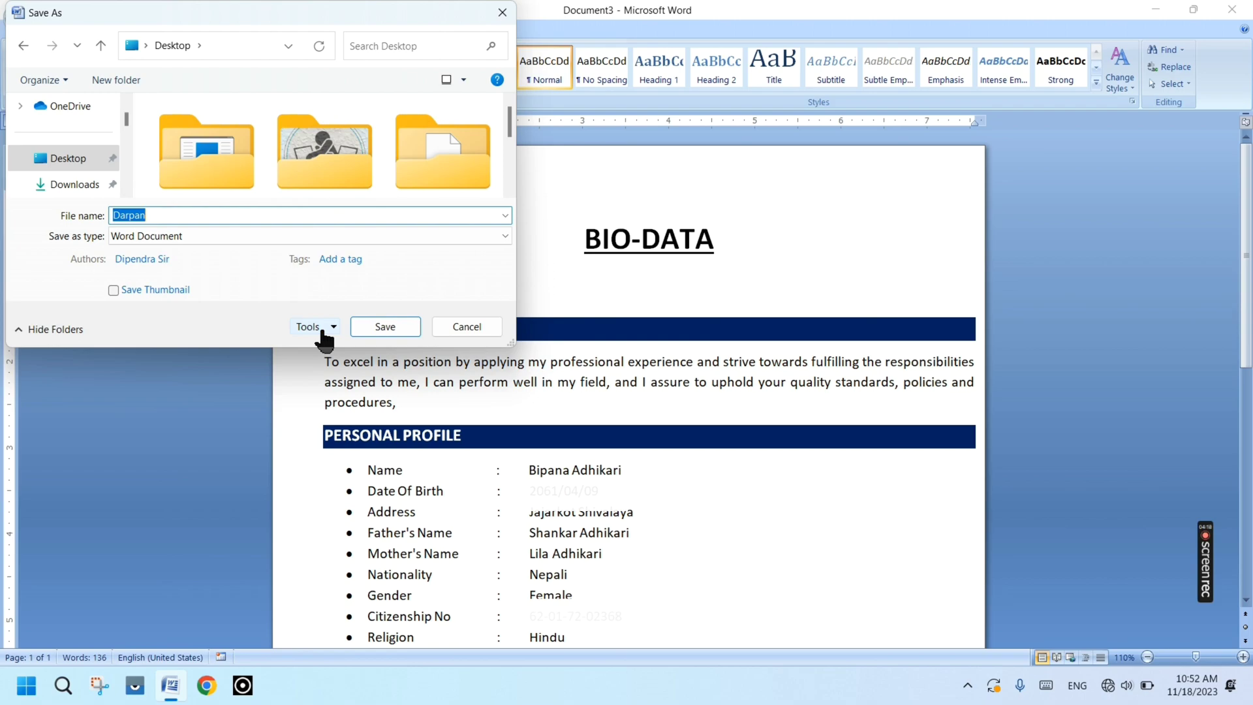
{"action": "left_click", "coordinate": [323, 337]}
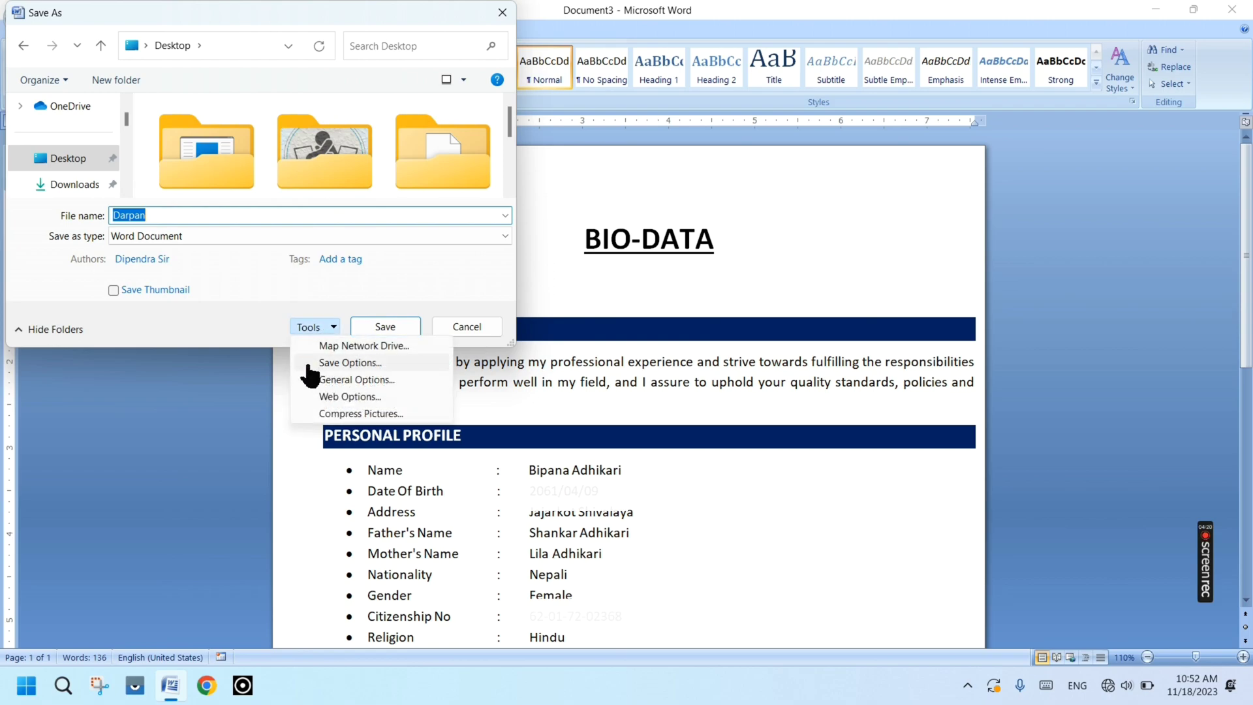
Set a password to open in General Options and accept the settings
{"action": "left_click", "coordinate": [356, 379]}
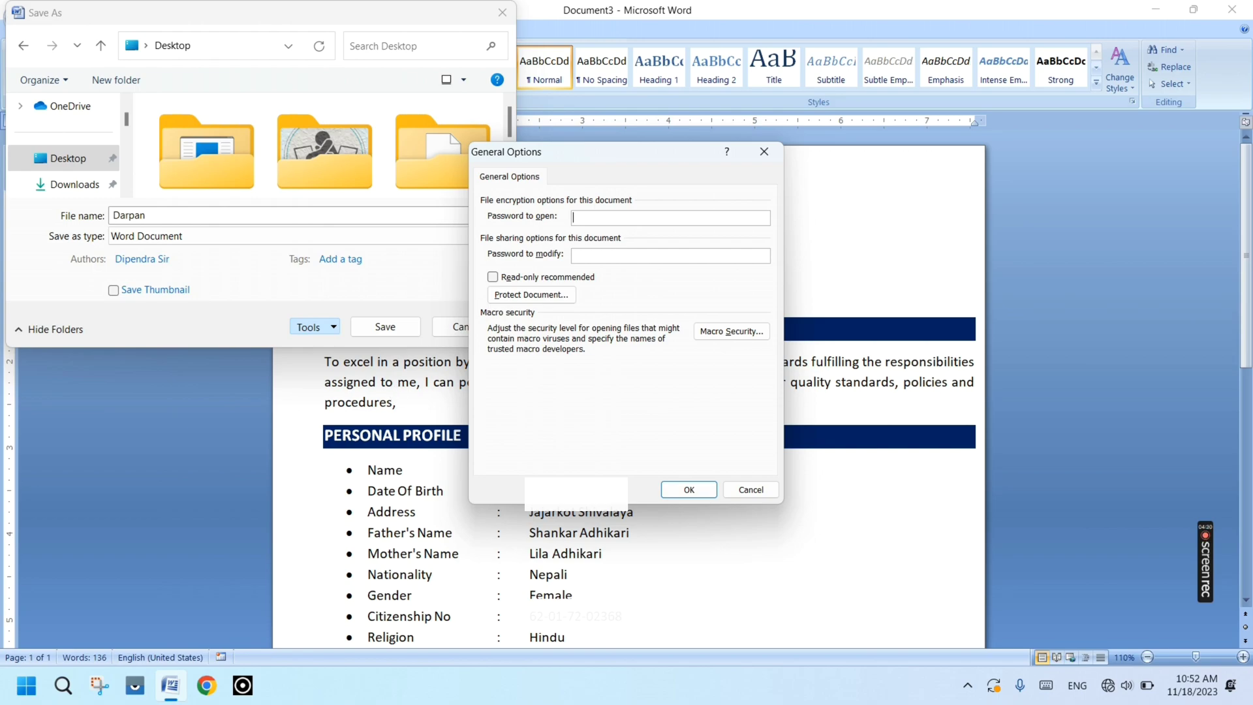
{"action": "left_click", "coordinate": [601, 257]}
{"action": "left_click", "coordinate": [699, 493]}
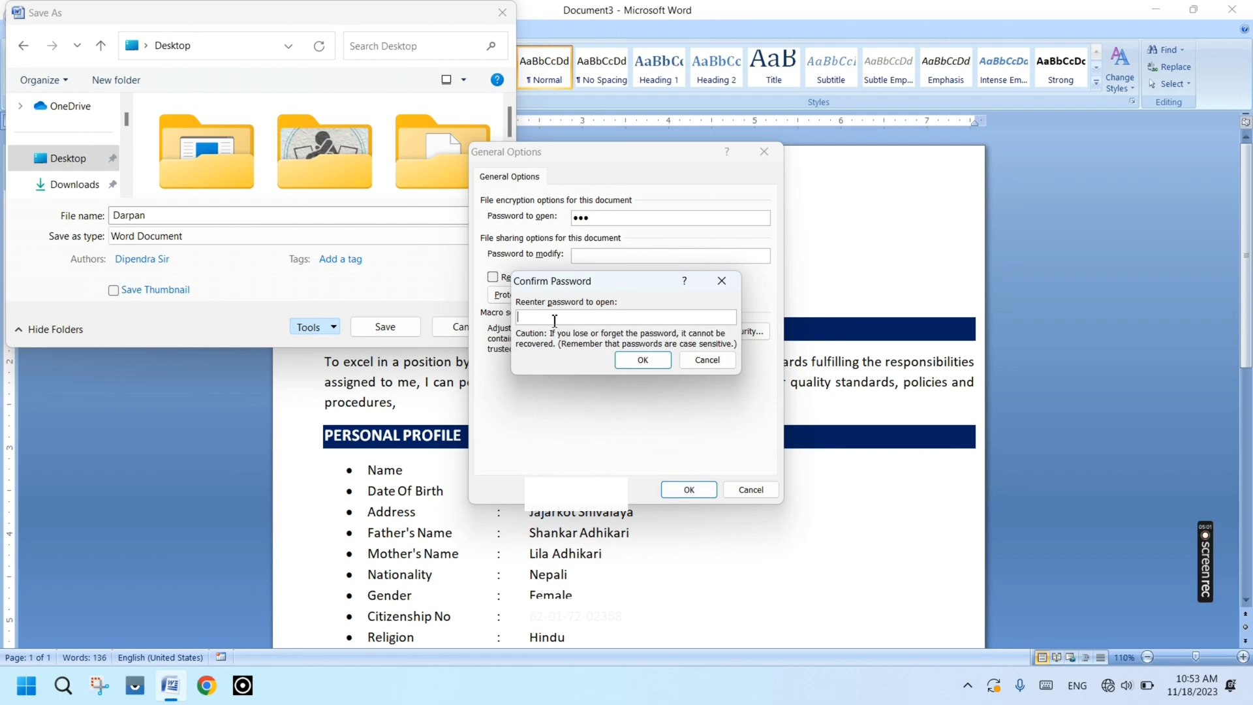
Confirm the re-entered password and save the document to the Desktop as Darpan
{"action": "left_click", "coordinate": [646, 365]}
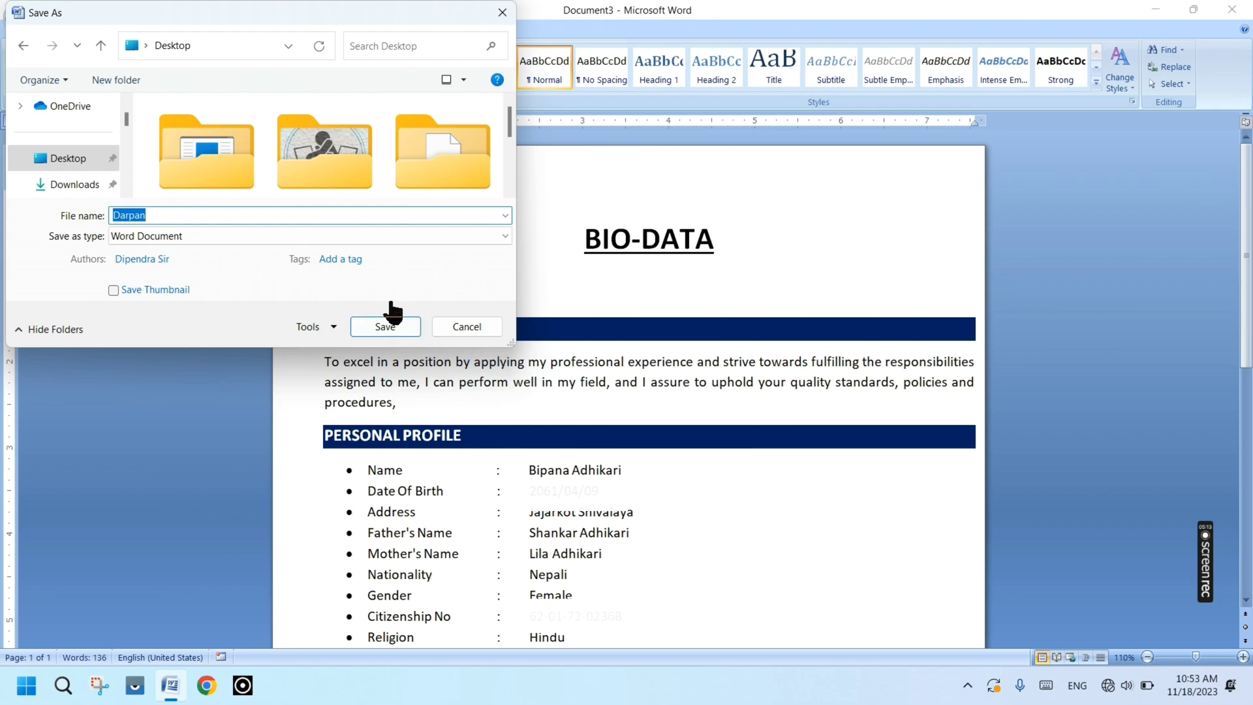
{"action": "left_click", "coordinate": [385, 327]}
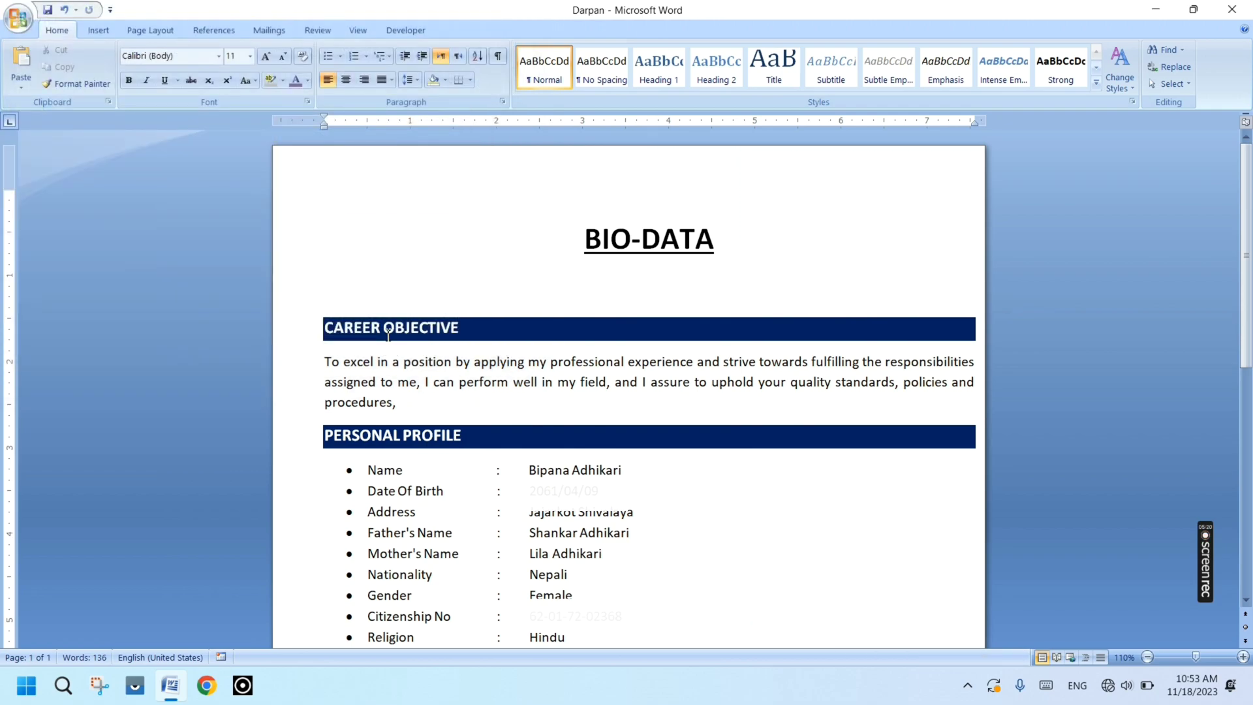
Close Word, cancel the Office Enterprise 2007 setup configuration, and dismiss its error message
{"action": "left_click", "coordinate": [1232, 10]}
{"action": "left_click", "coordinate": [1232, 9]}
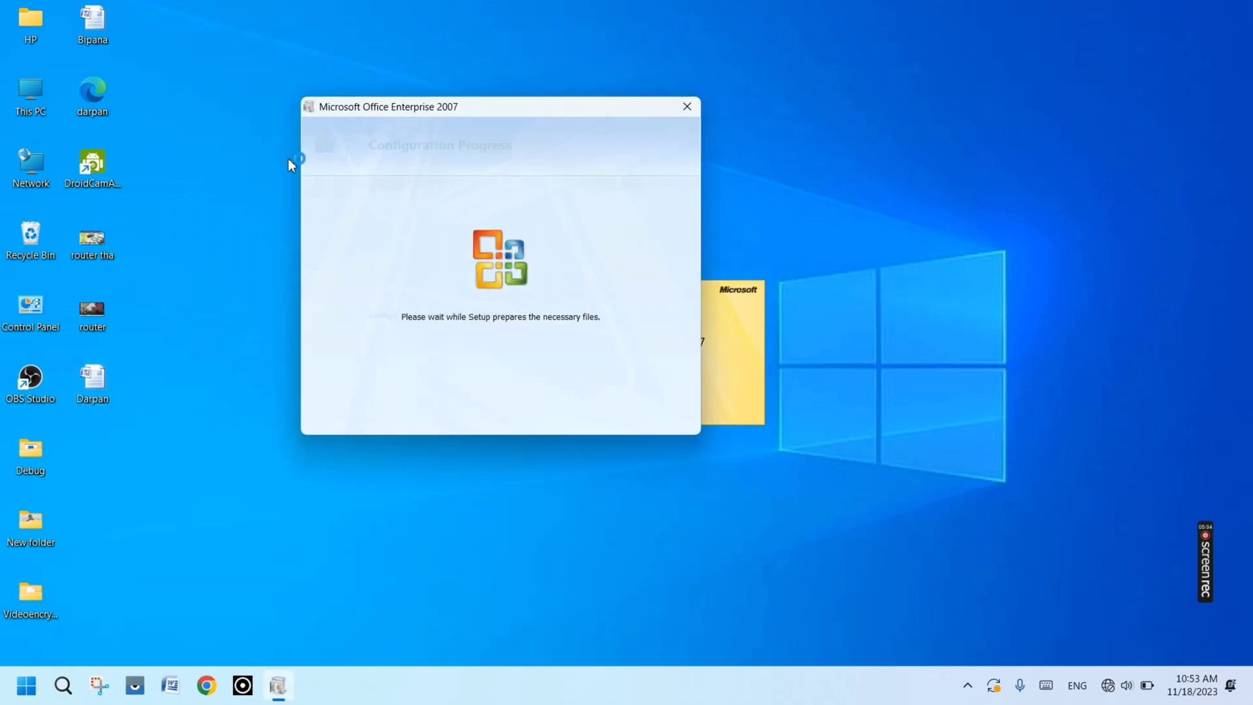
{"action": "left_click", "coordinate": [687, 104]}
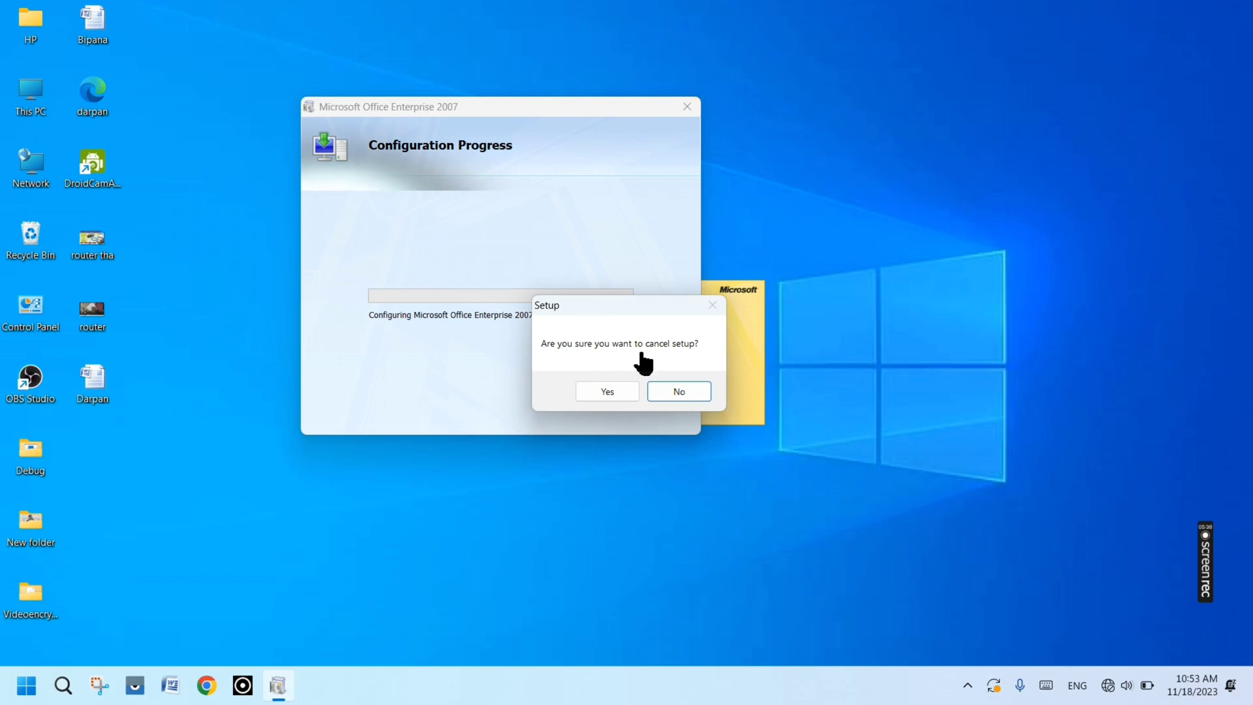
{"action": "left_click", "coordinate": [601, 393]}
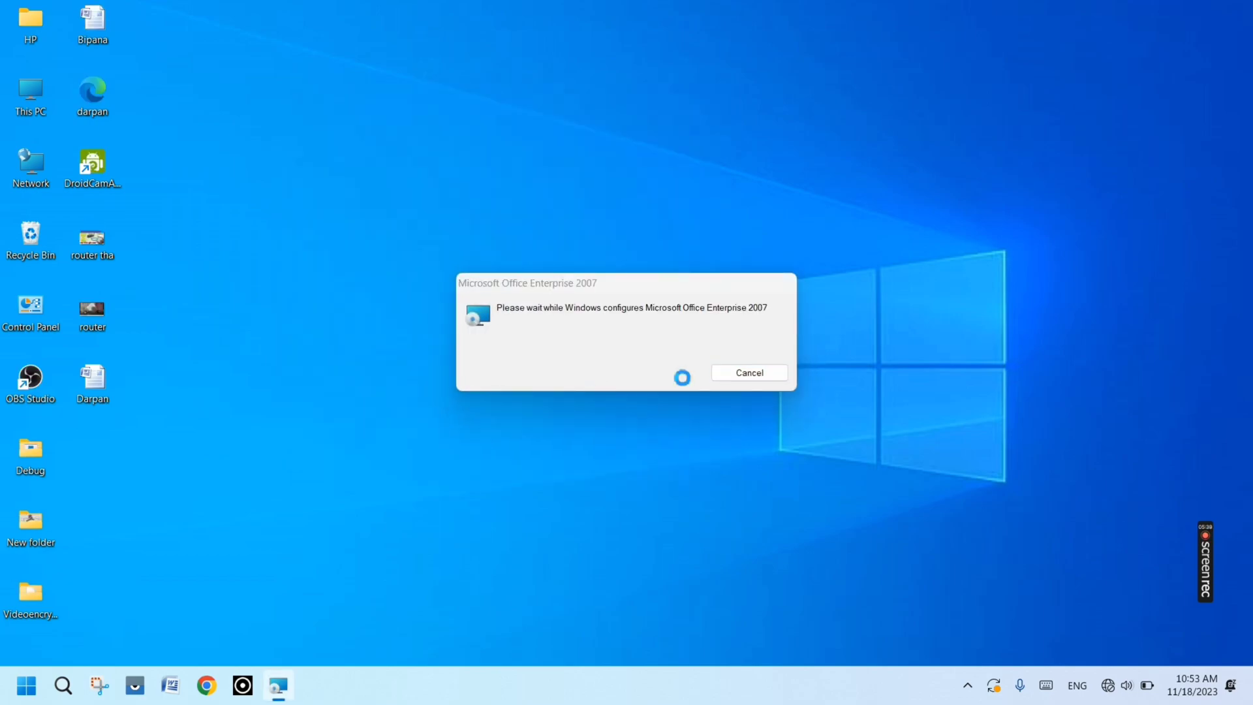
{"action": "left_click", "coordinate": [755, 376]}
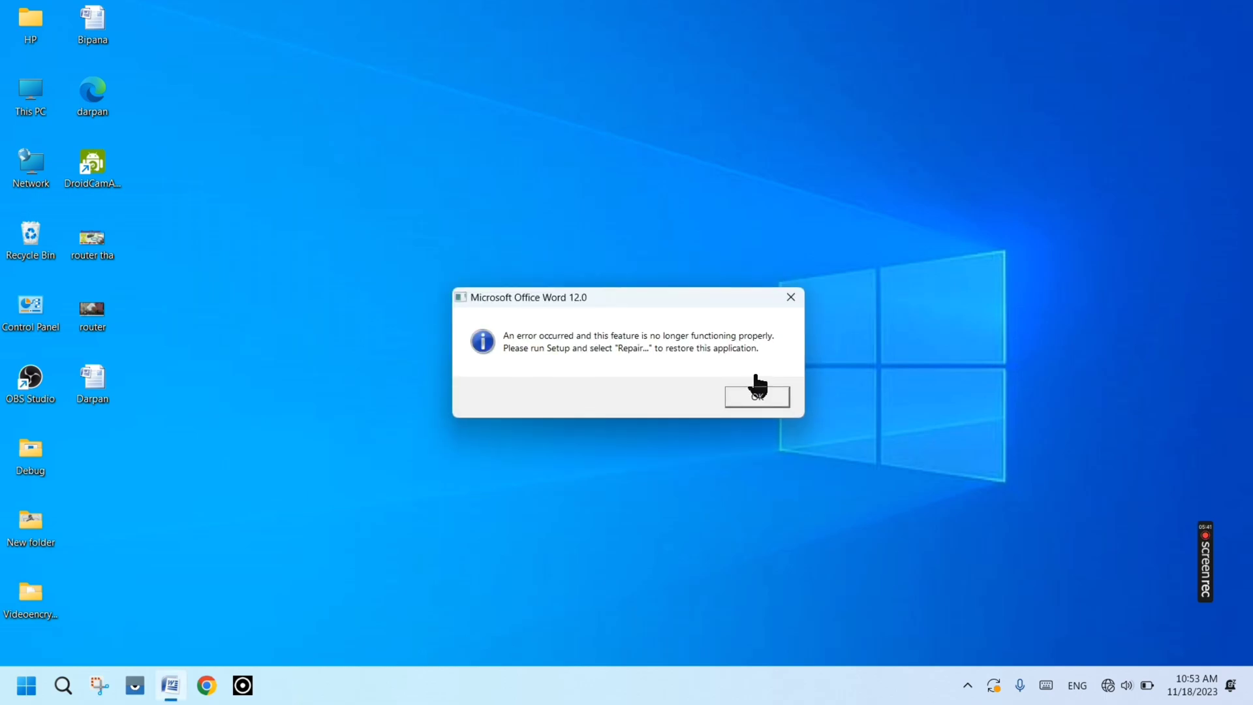
{"action": "left_click", "coordinate": [758, 399]}
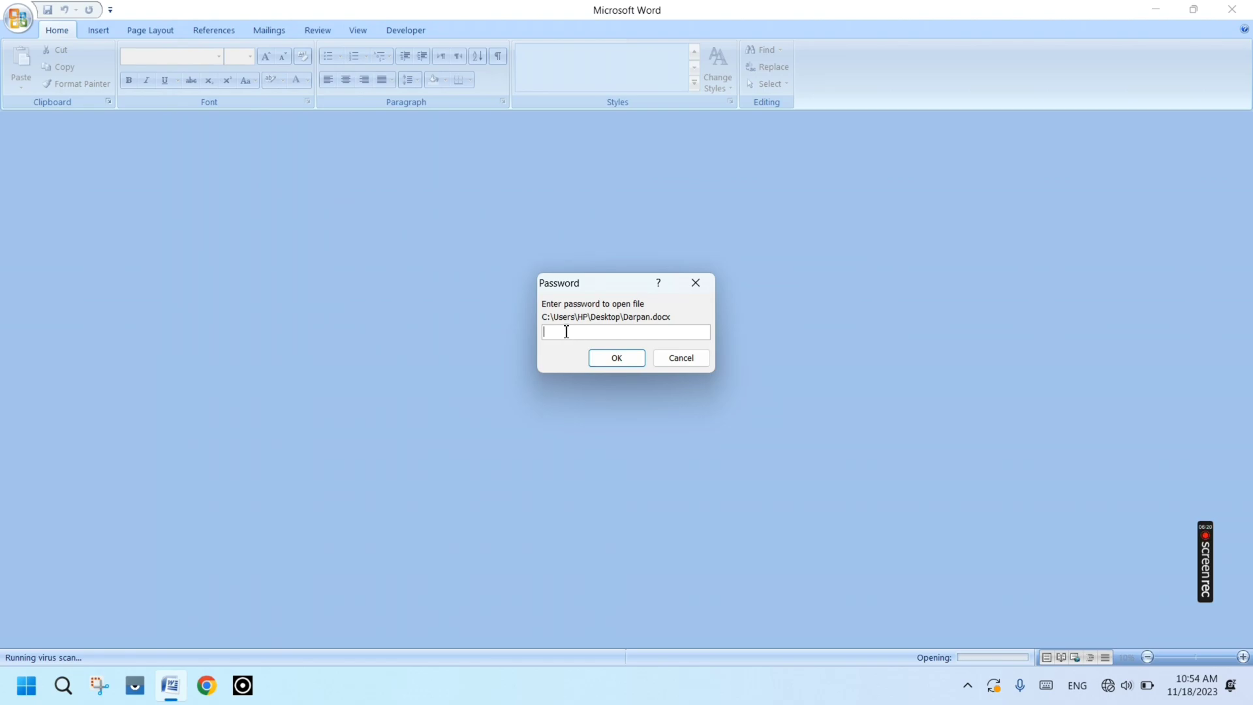
Enter the password to reopen Darpan and place the cursor at the end of the BIO-DATA title
{"action": "left_click", "coordinate": [627, 363]}
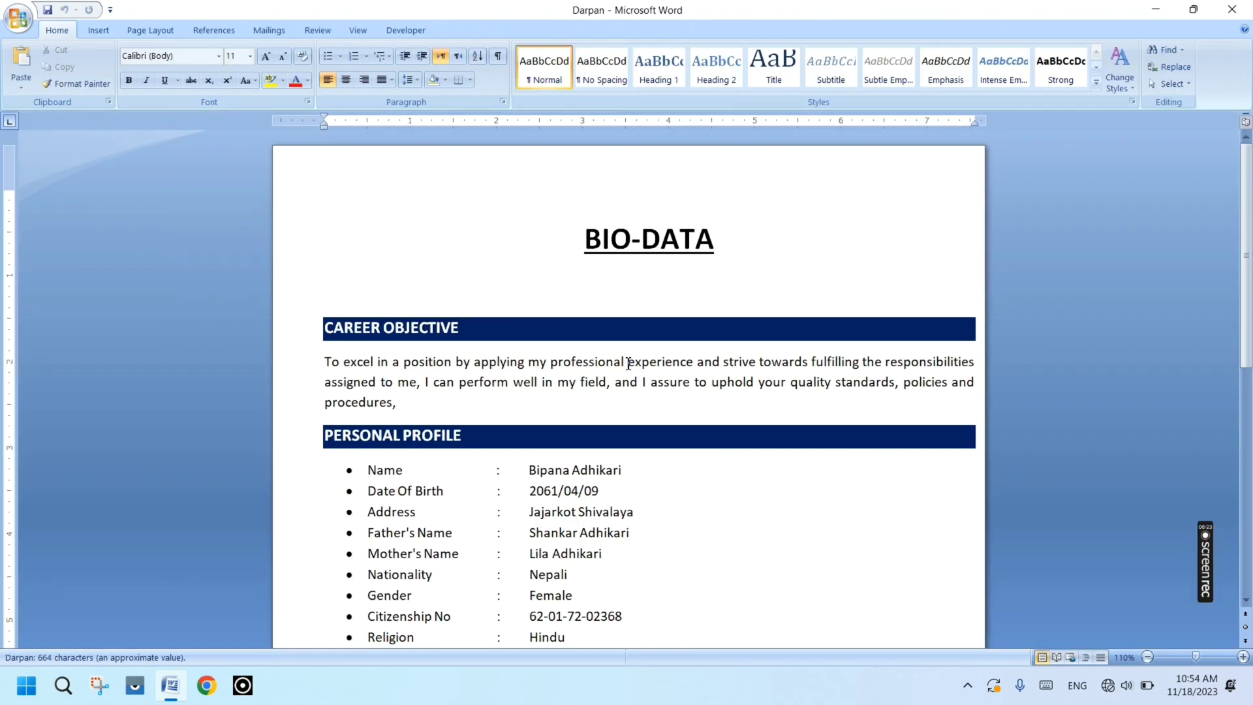
{"action": "left_click", "coordinate": [717, 251]}
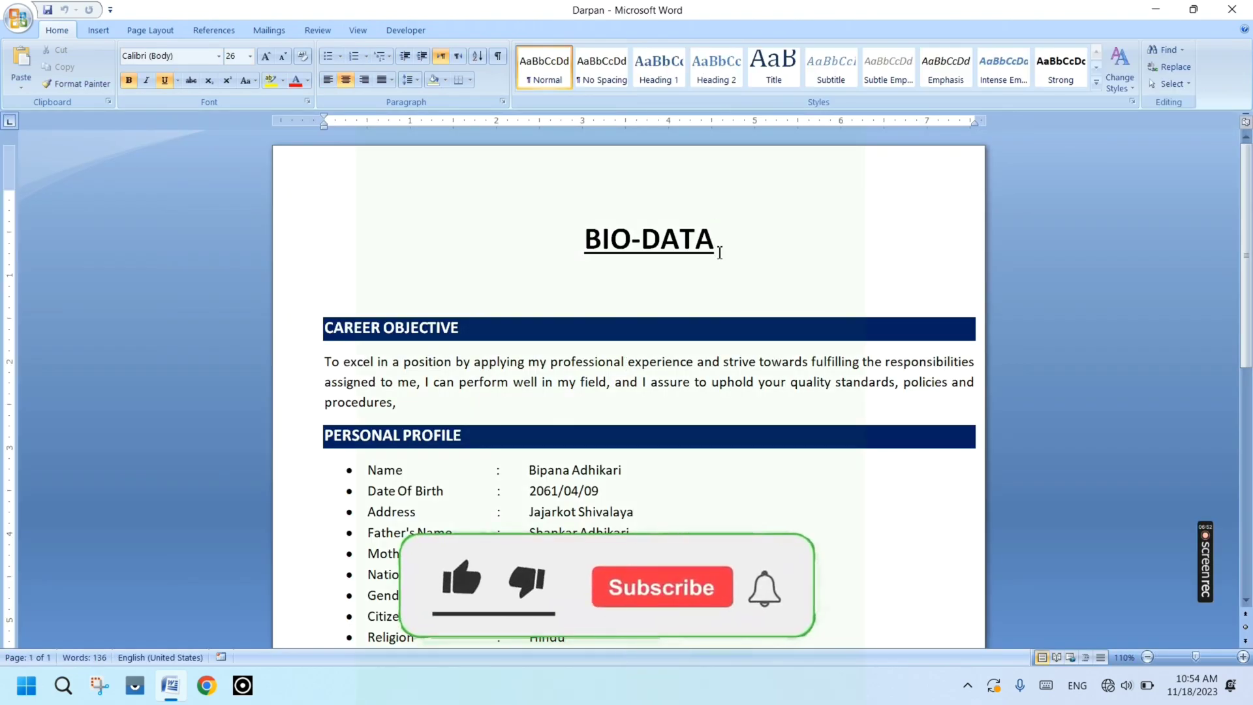